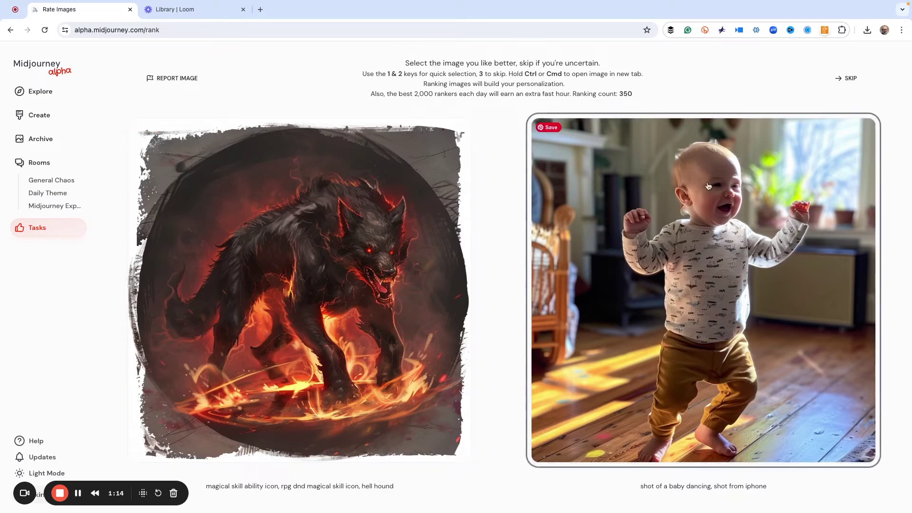
Step: Skip the hell hound and baby pair; prefer the owl, black-and-white portrait, purple-cloud river, Texan, and the geode with one large central cavity
{"action": "left_click", "coordinate": [852, 79]}
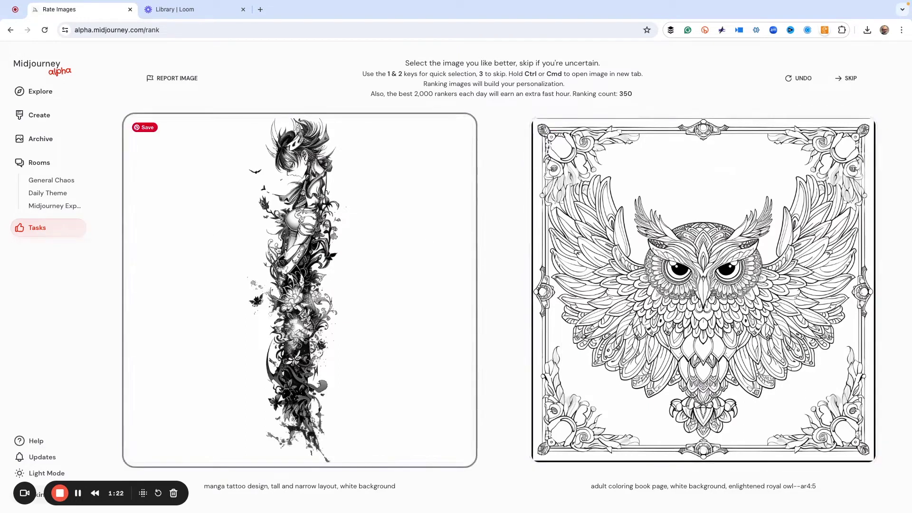
{"action": "left_click", "coordinate": [701, 241]}
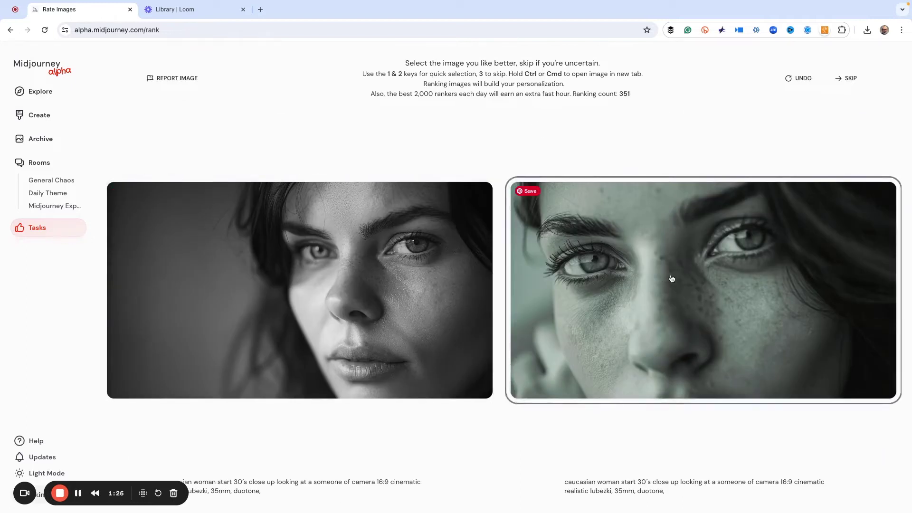
{"action": "left_click", "coordinate": [375, 271]}
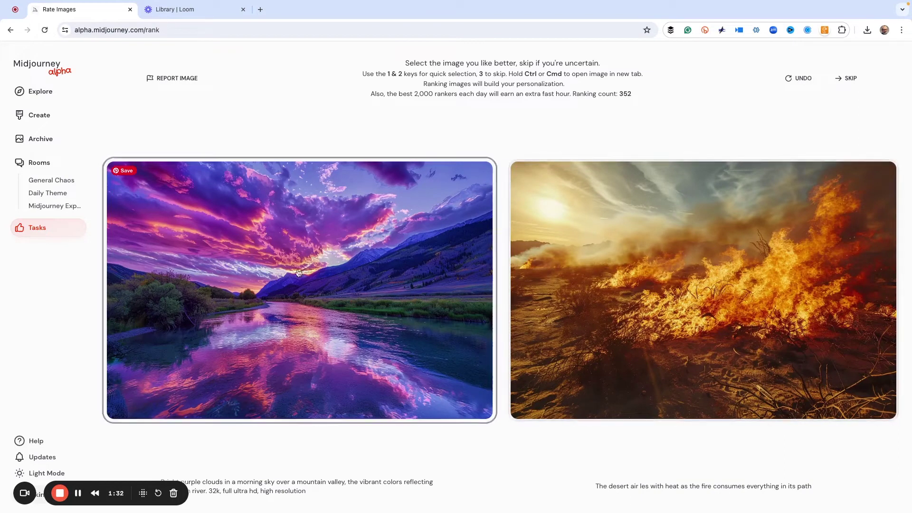
{"action": "left_click", "coordinate": [323, 272]}
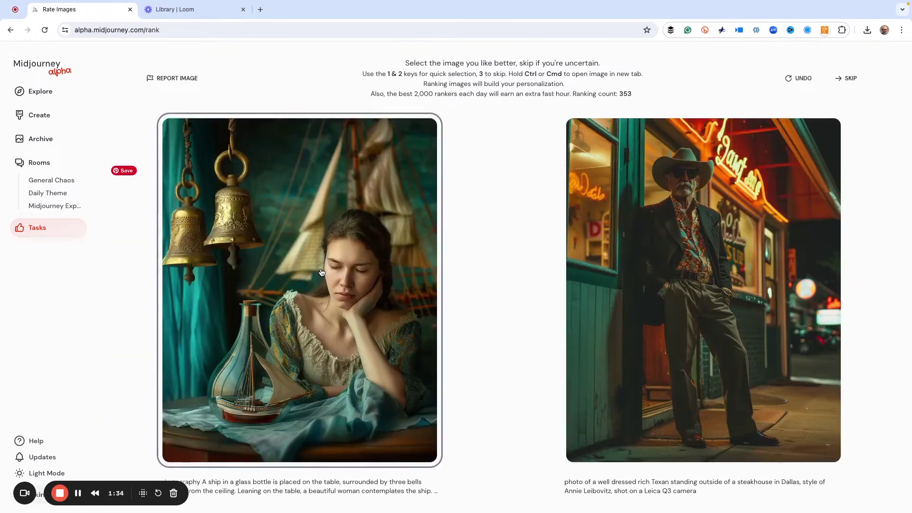
{"action": "left_click", "coordinate": [635, 271]}
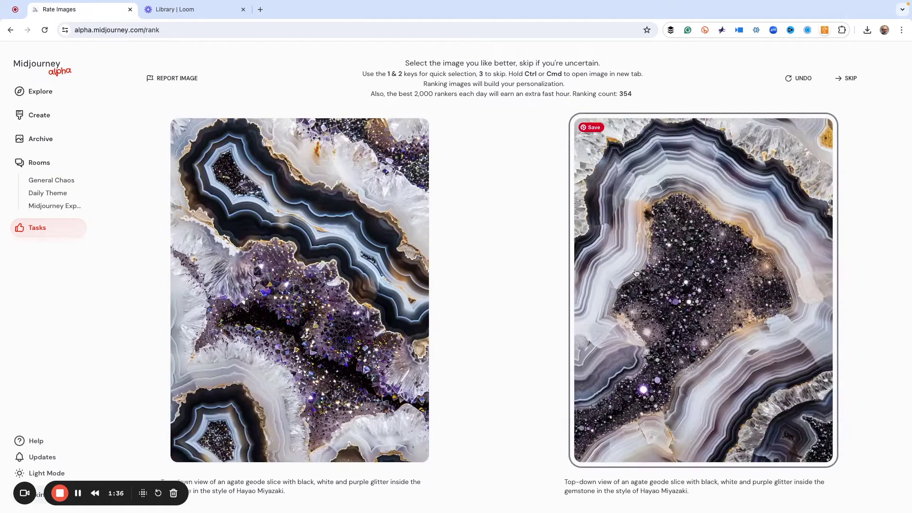
{"action": "left_click", "coordinate": [719, 272]}
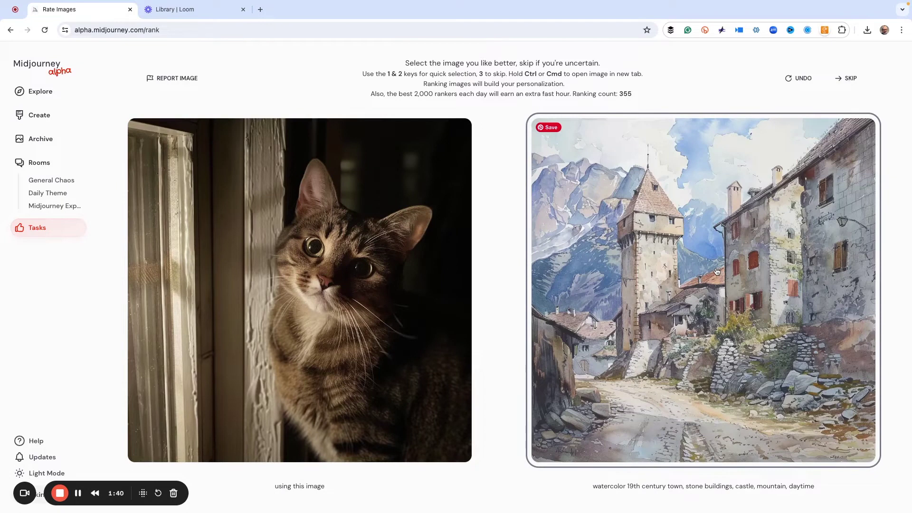
Step: Skip the tabby cat and watercolor town pair; prefer the anime warlock, black-and-white cat face, smiling snail, red sun city, and forest mythological figure
{"action": "key", "text": "3"}
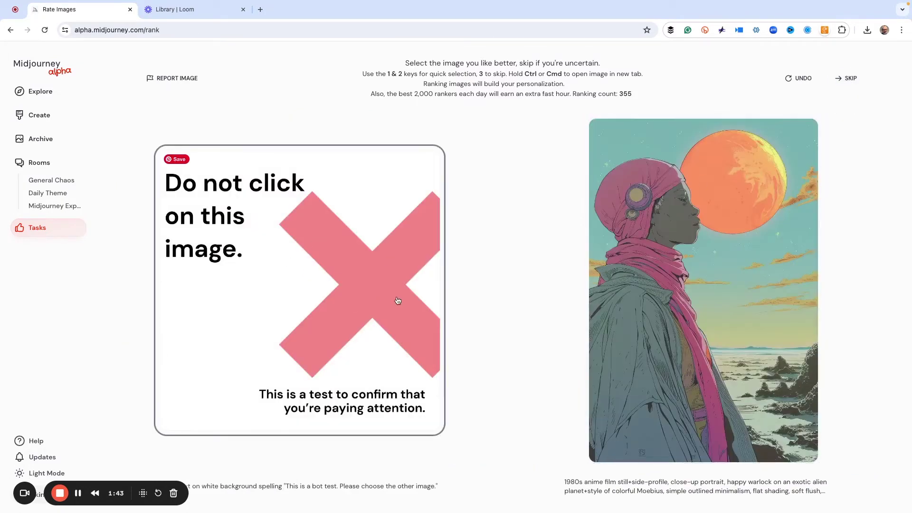
{"action": "left_click", "coordinate": [688, 270]}
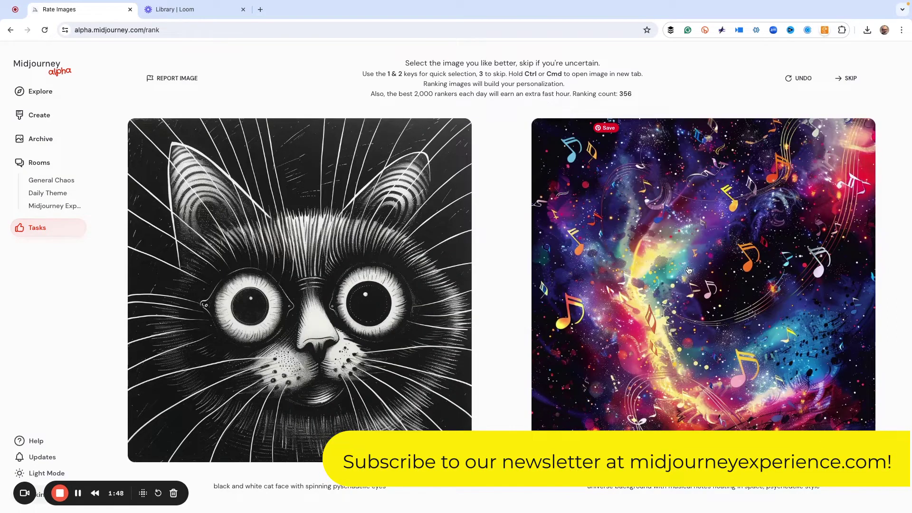
{"action": "left_click", "coordinate": [326, 281]}
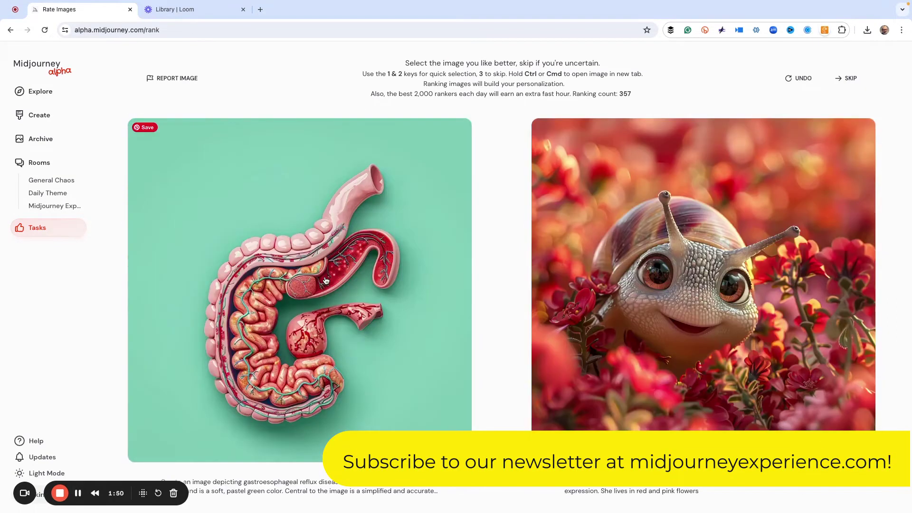
{"action": "left_click", "coordinate": [658, 276]}
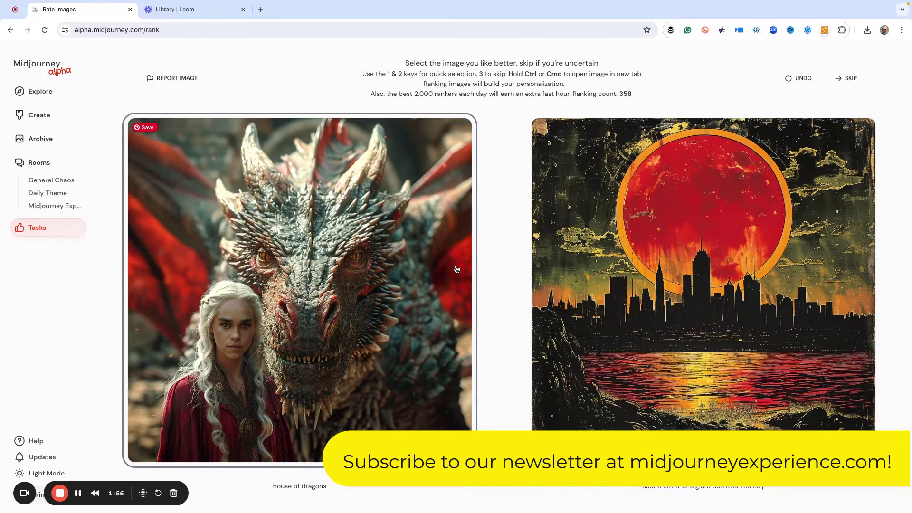
{"action": "left_click", "coordinate": [711, 260]}
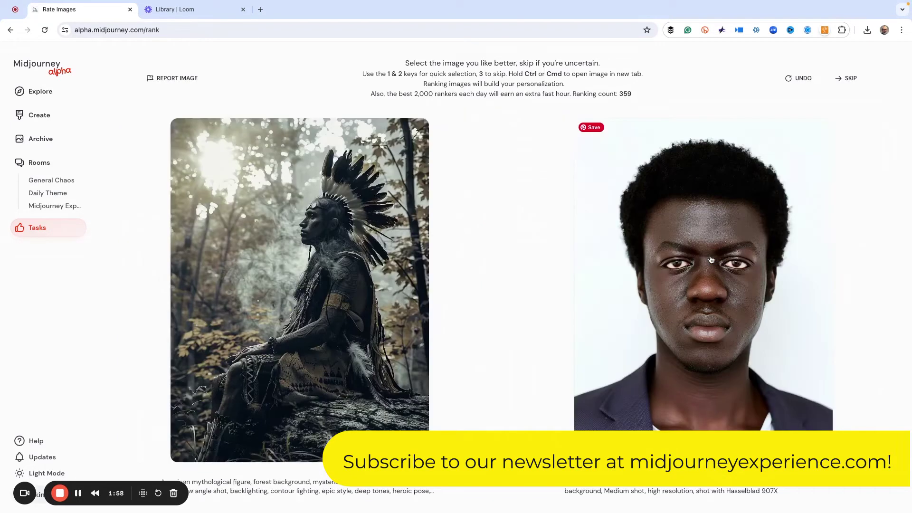
{"action": "left_click", "coordinate": [375, 261]}
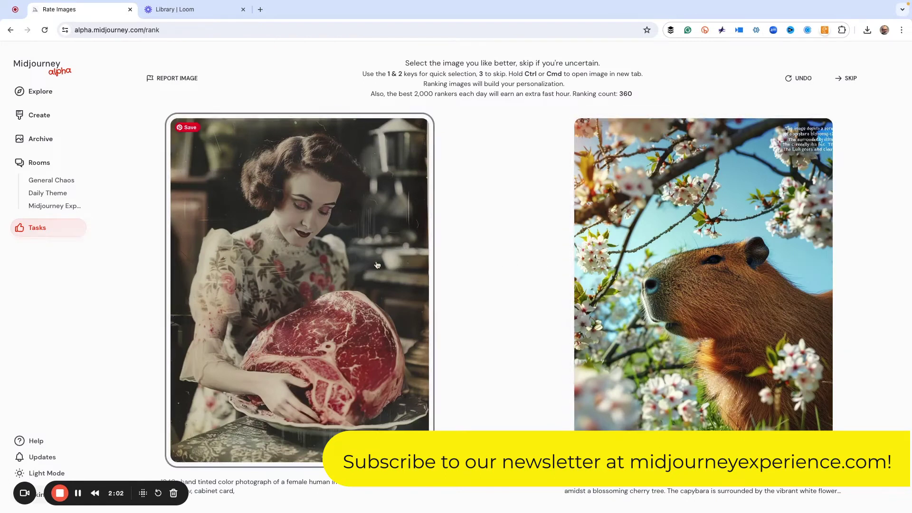
Step: Prefer the woman with meat, gold-skirt bench photo and sepia portrait, skip the next two pairs, and prefer the flower shop with the round ceiling light
{"action": "left_click", "coordinate": [350, 265]}
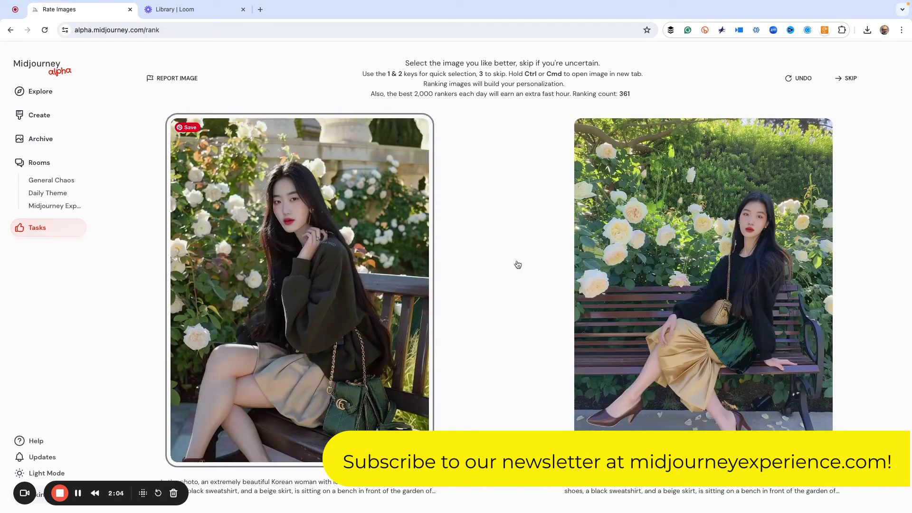
{"action": "left_click", "coordinate": [679, 276]}
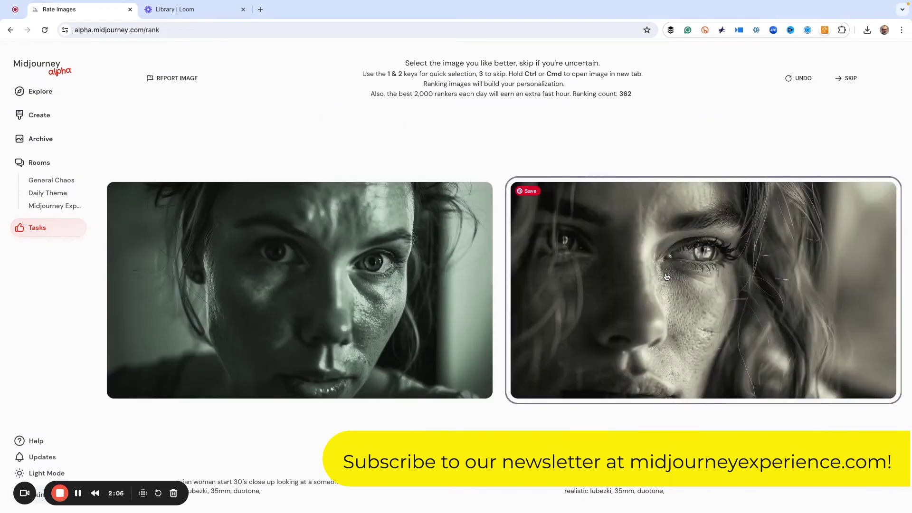
{"action": "left_click", "coordinate": [656, 276]}
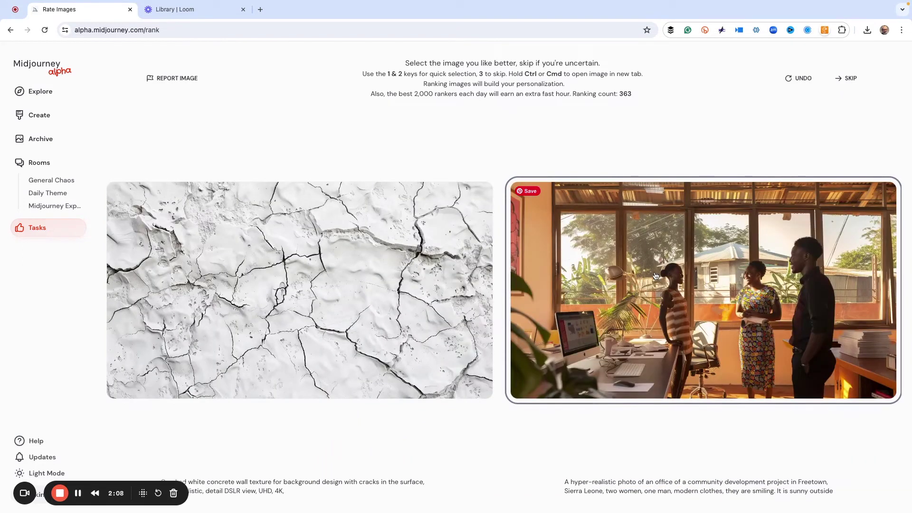
{"action": "left_click", "coordinate": [841, 81]}
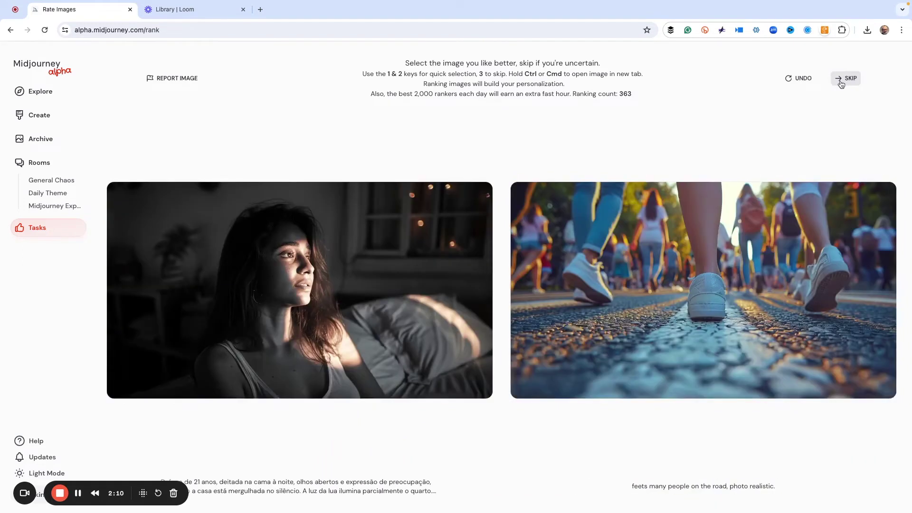
{"action": "left_click", "coordinate": [842, 80]}
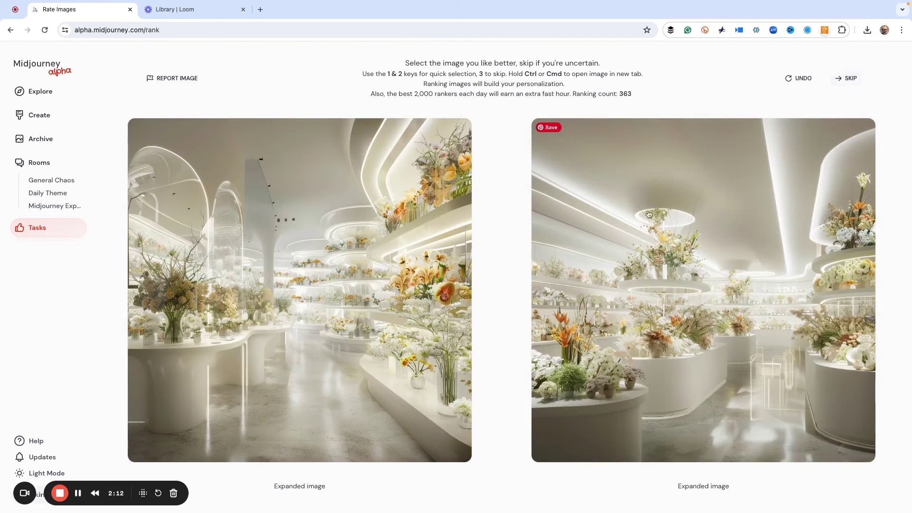
{"action": "left_click", "coordinate": [678, 287]}
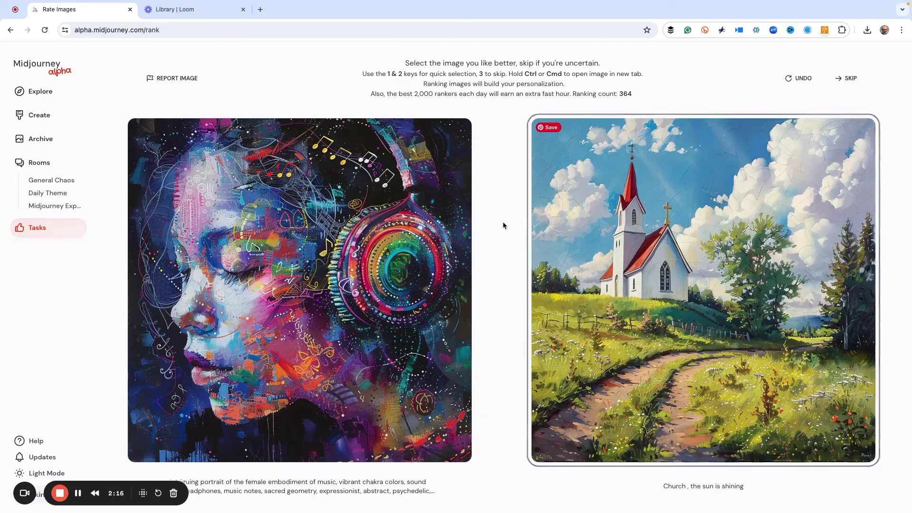
Step: Generate images with "1972 Chevrolet C-10, California car club, low rider, side view, pinstripes, isolated, black background, cinematic lighting, linocut, monochrome --chaos 20 --ar 16:9 --stylize 250 --p"
{"action": "left_click", "coordinate": [29, 118]}
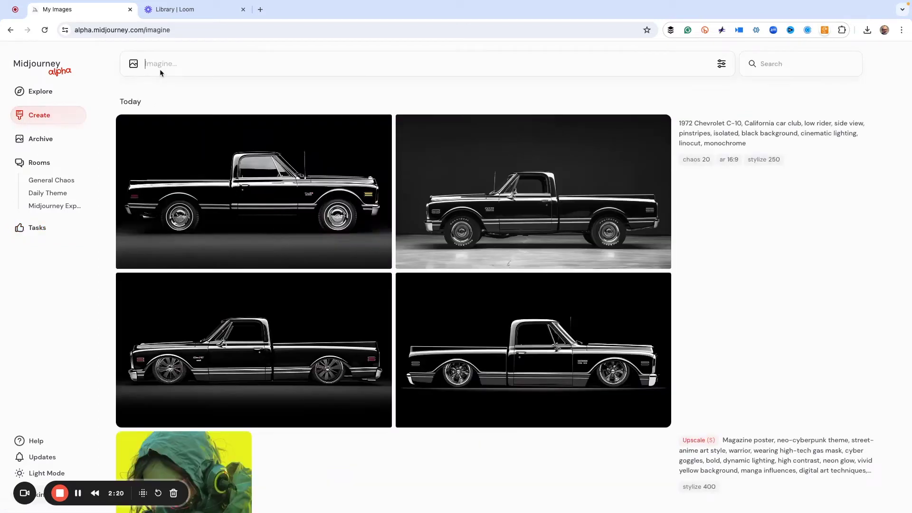
{"action": "type", "text": "1972 Chevrolet C-10, California car club, low rider, side view, pinstripes, isolated, black background, cinematic lighting, linocut, monochrome --chaos 20 --ar 16:9 --stylize 250"}
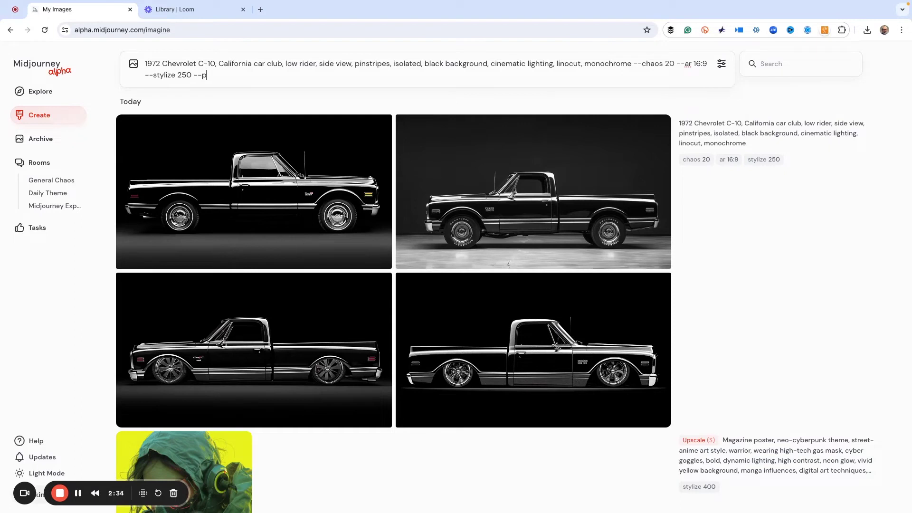
{"action": "key", "text": "Return"}
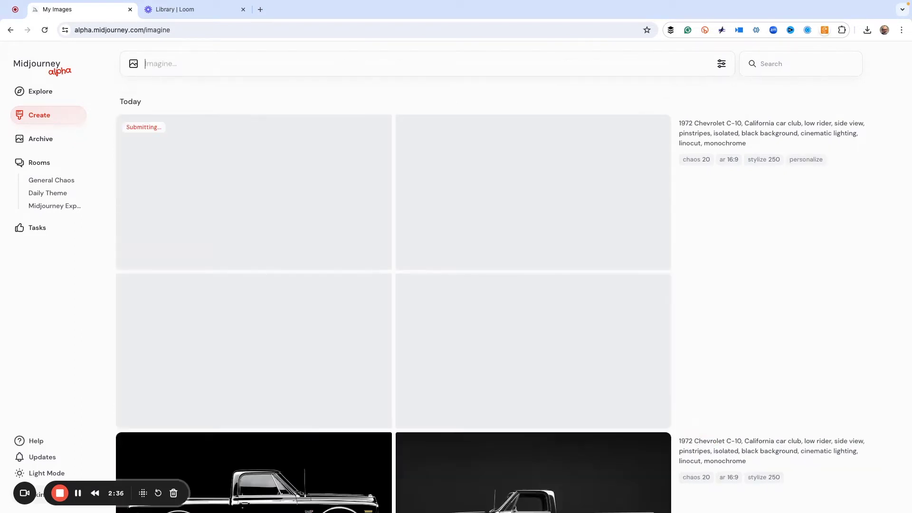
Step: Compare the personalized Chevrolet C-10 image grid with the earlier grid made from the same prompt without personalization
{"action": "scroll", "coordinate": [314, 333], "scroll_direction": "down", "scroll_amount": 2}
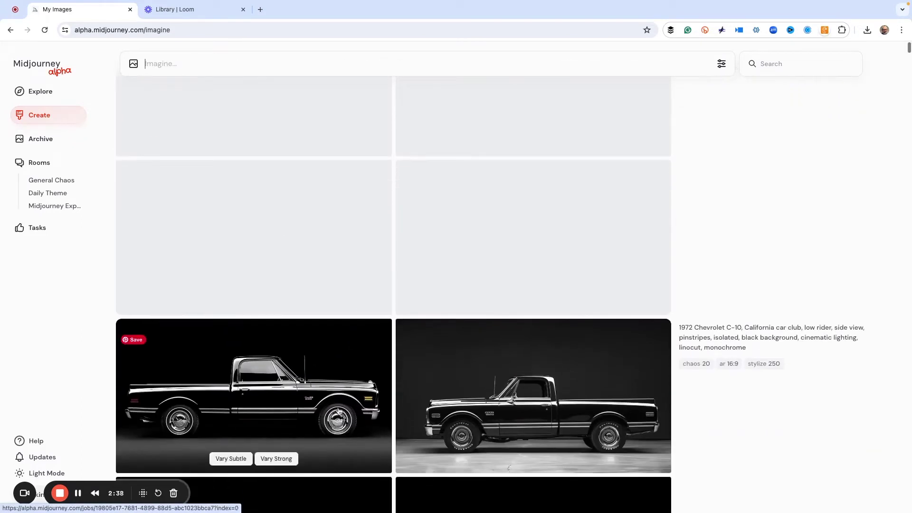
{"action": "scroll", "coordinate": [386, 392], "scroll_direction": "down", "scroll_amount": 2}
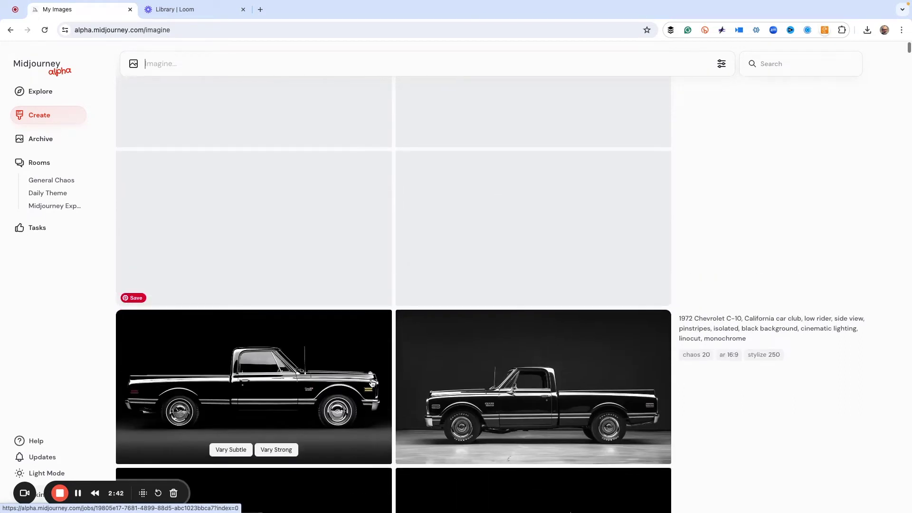
{"action": "scroll", "coordinate": [373, 382], "scroll_direction": "up", "scroll_amount": 2}
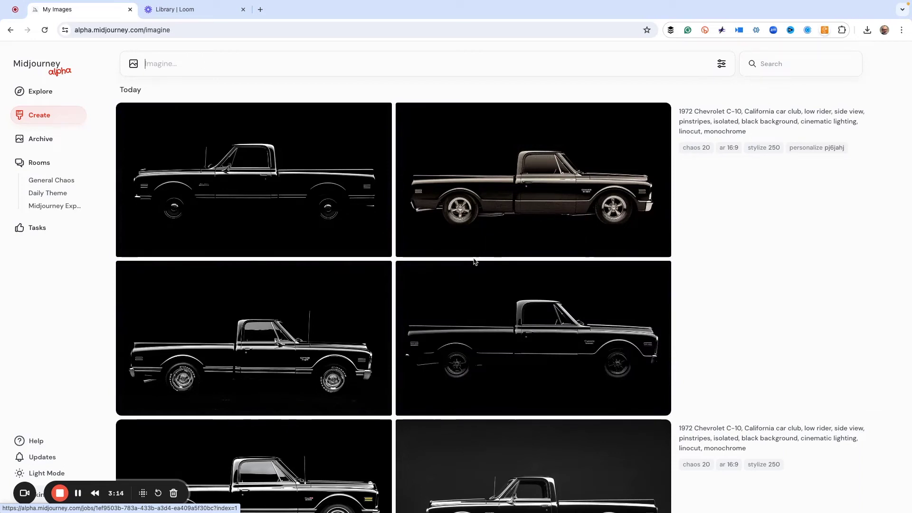
{"action": "scroll", "coordinate": [502, 271], "scroll_direction": "down", "scroll_amount": 3}
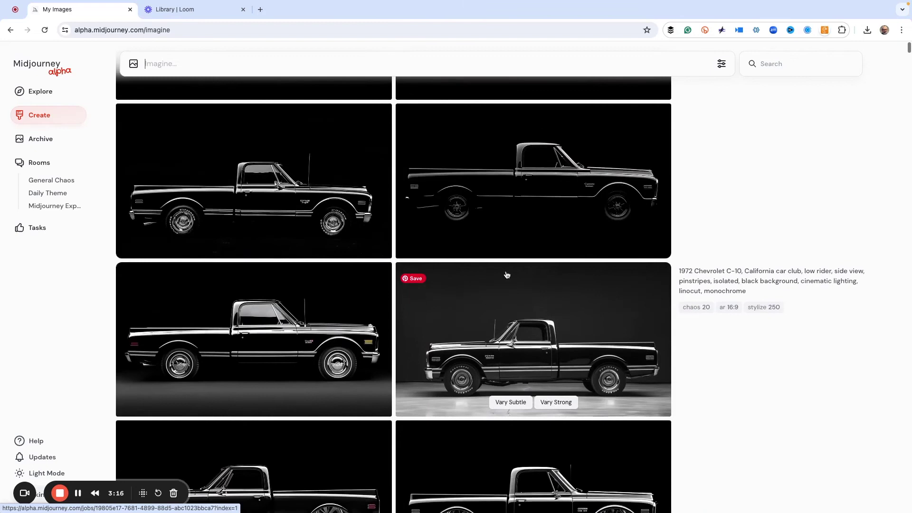
{"action": "scroll", "coordinate": [507, 274], "scroll_direction": "up", "scroll_amount": 4}
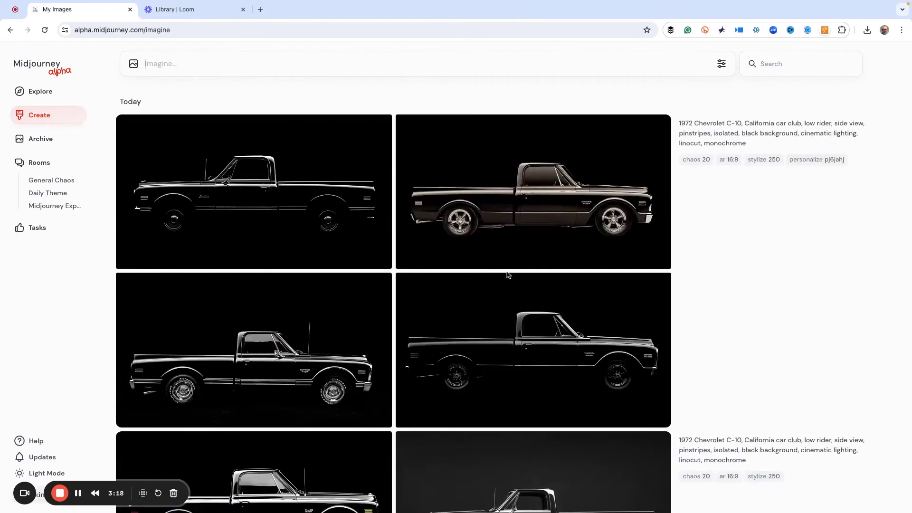
{"action": "scroll", "coordinate": [420, 304], "scroll_direction": "down", "scroll_amount": 5}
{"action": "scroll", "coordinate": [422, 305], "scroll_direction": "up", "scroll_amount": 5}
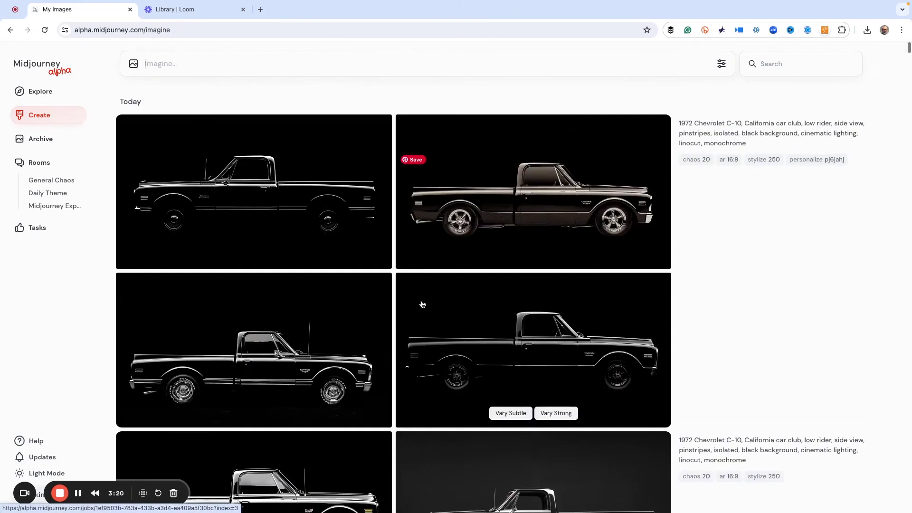
Step: Open the first personalized truck image at full size and browse through the personalized and non-personalized versions
{"action": "left_click", "coordinate": [284, 224]}
{"action": "scroll", "coordinate": [452, 256], "scroll_direction": "down", "scroll_amount": 2}
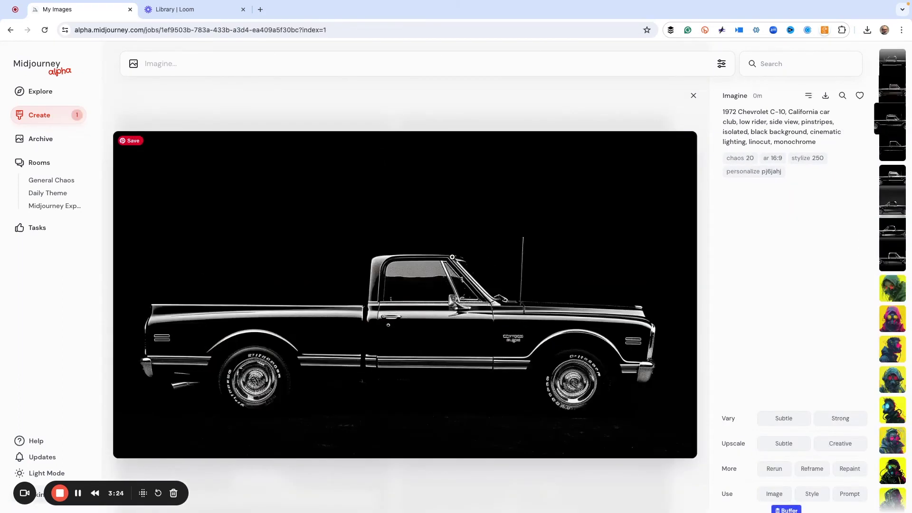
{"action": "scroll", "coordinate": [452, 256], "scroll_direction": "down", "scroll_amount": 1}
{"action": "scroll", "coordinate": [452, 257], "scroll_direction": "down", "scroll_amount": 1}
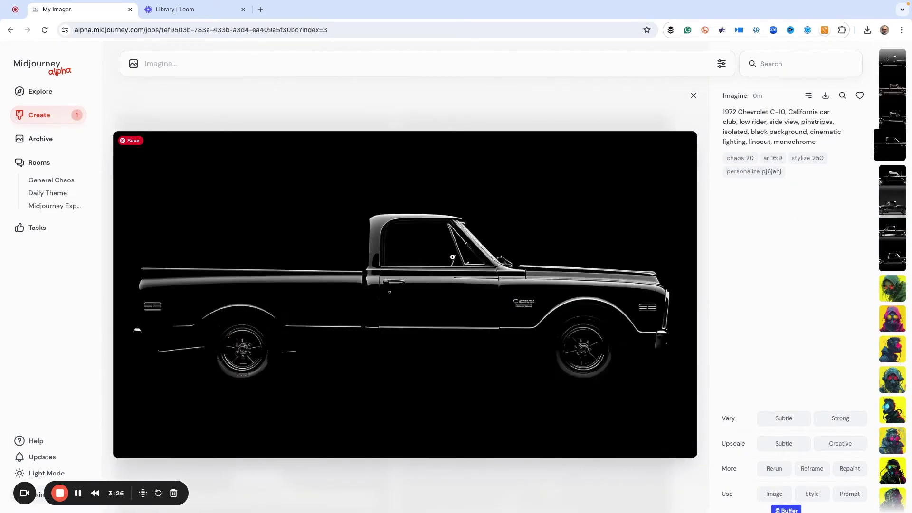
{"action": "scroll", "coordinate": [453, 257], "scroll_direction": "down", "scroll_amount": 4}
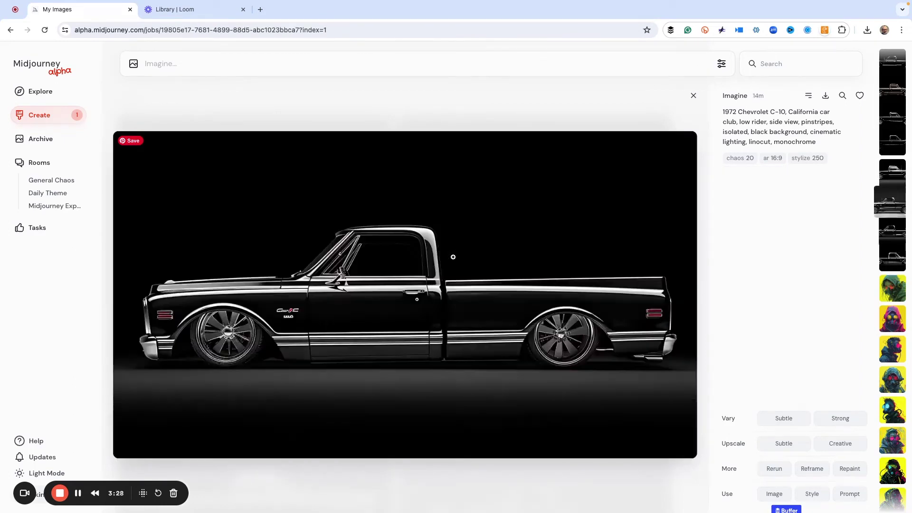
{"action": "scroll", "coordinate": [453, 257], "scroll_direction": "down", "scroll_amount": 2}
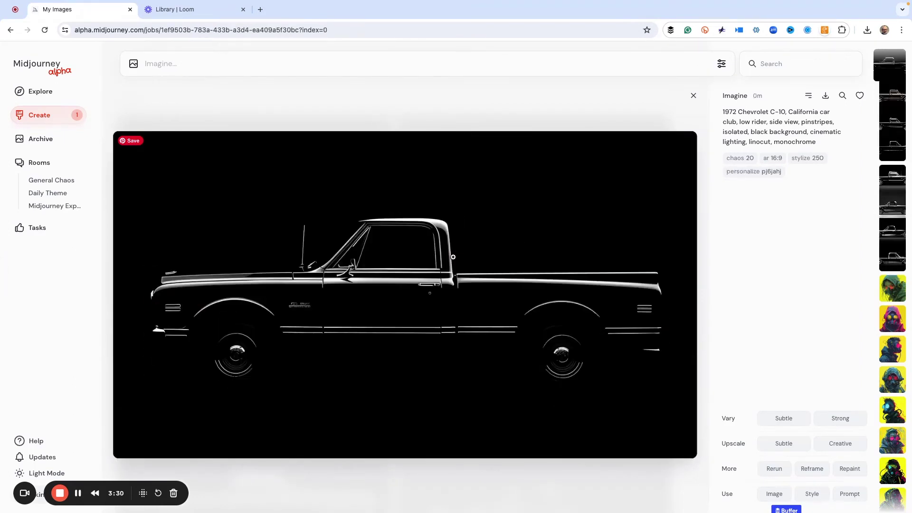